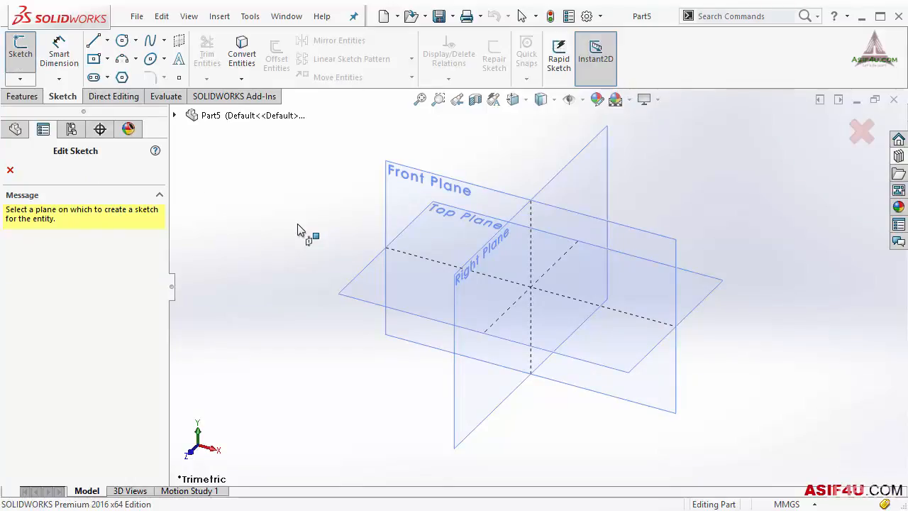
Sketch a single sloping line below the origin on the Front Plane and exit the sketch.
click(400, 188)
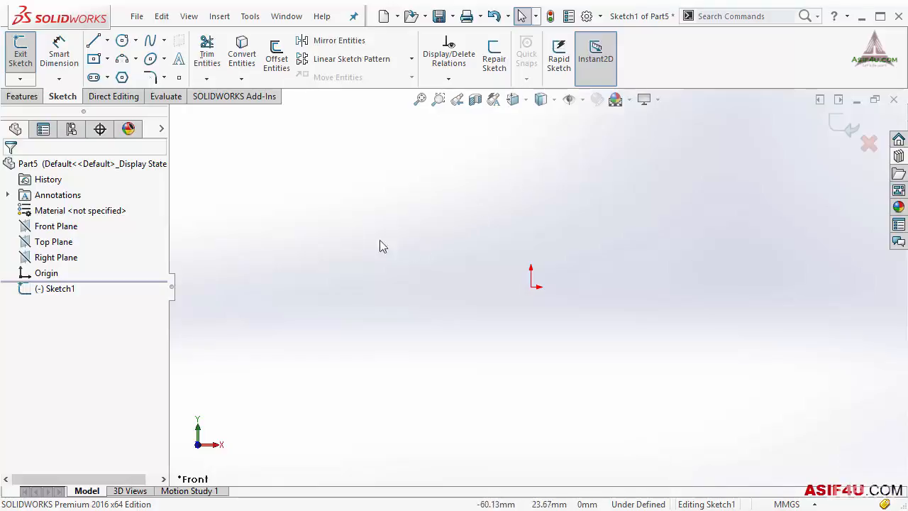
click(93, 40)
click(435, 278)
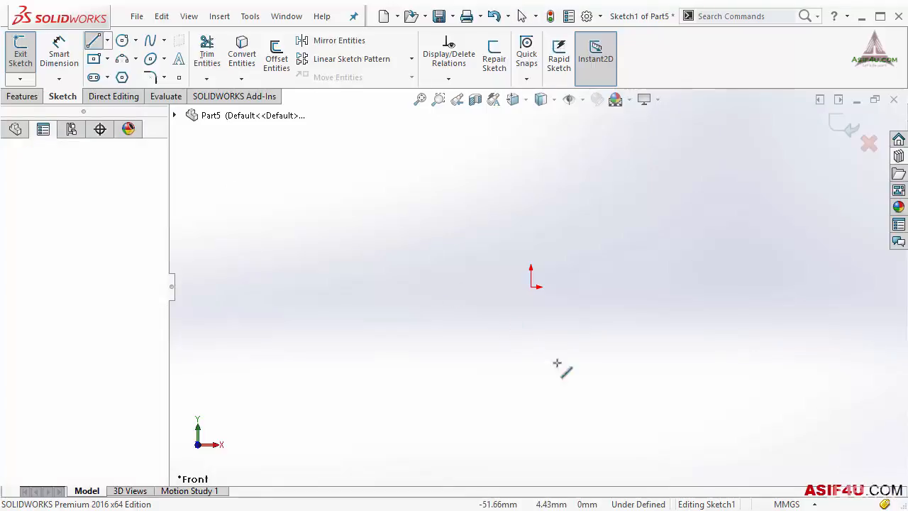
click(614, 395)
key(Escape)
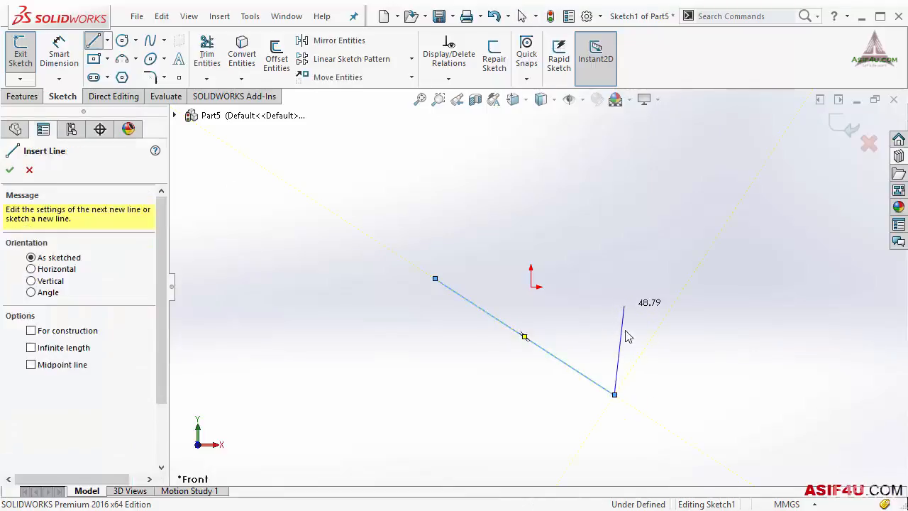
key(Escape)
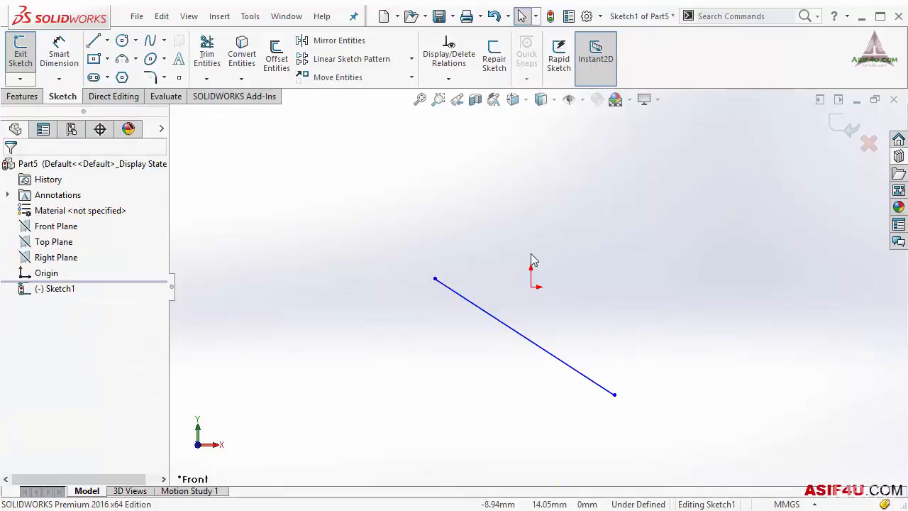
click(836, 123)
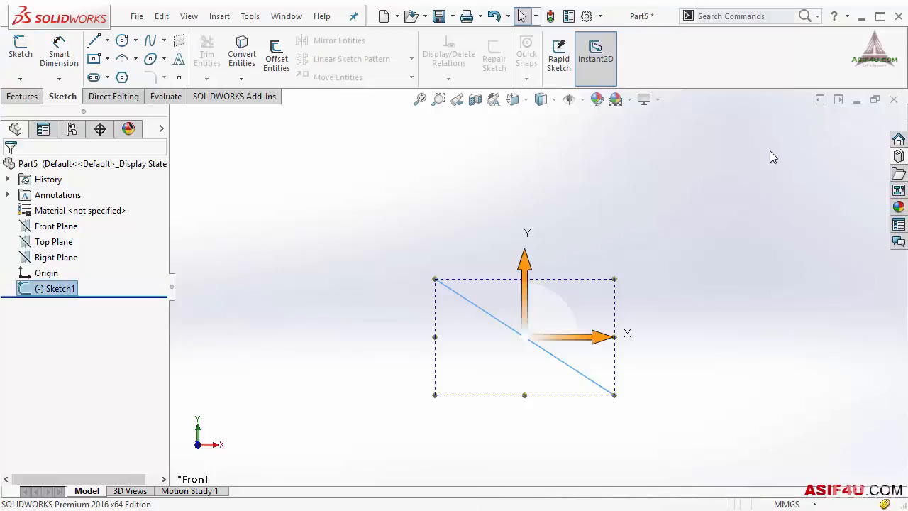
click(653, 214)
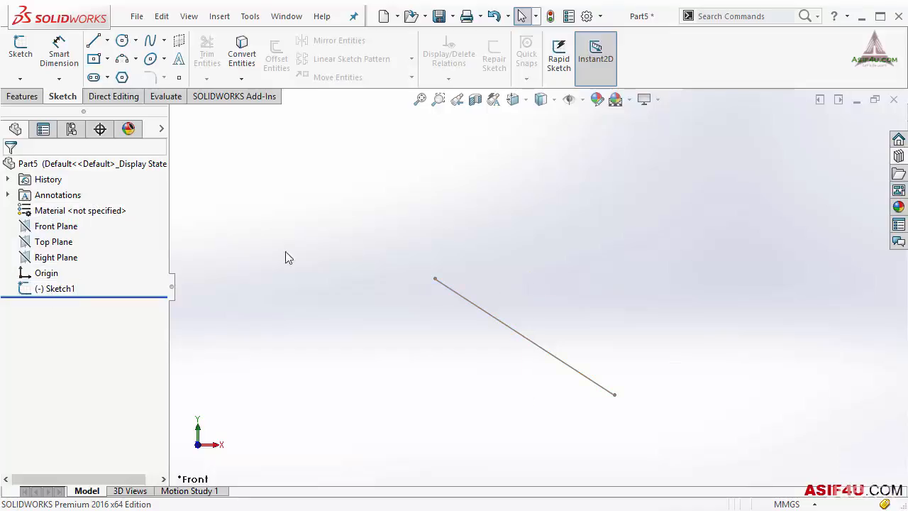
Delete the sketch containing the sloping line from the part.
right_click(62, 290)
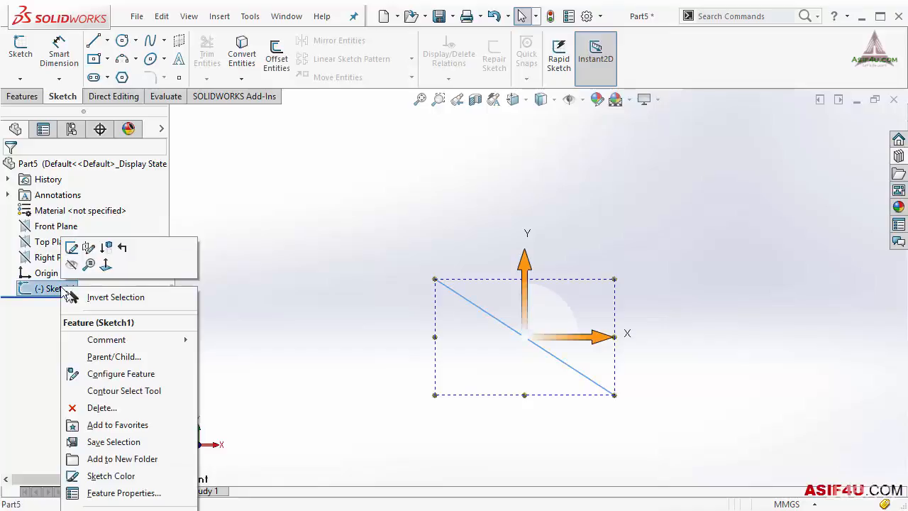
click(97, 409)
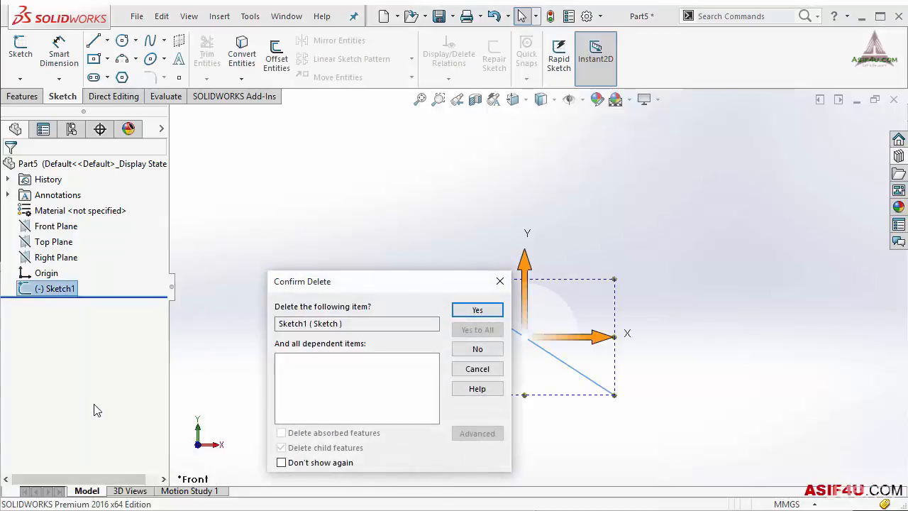
click(469, 312)
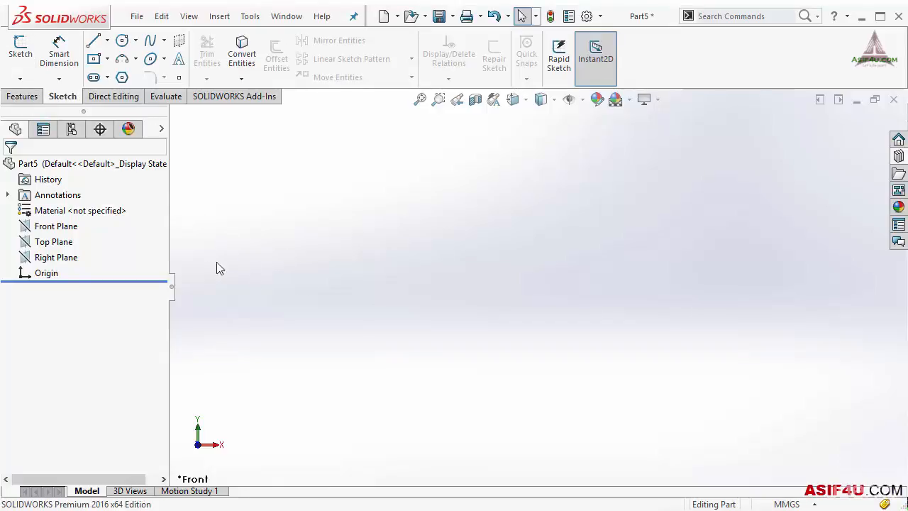
Open a new sketch on the Front Plane.
click(68, 231)
right_click(70, 231)
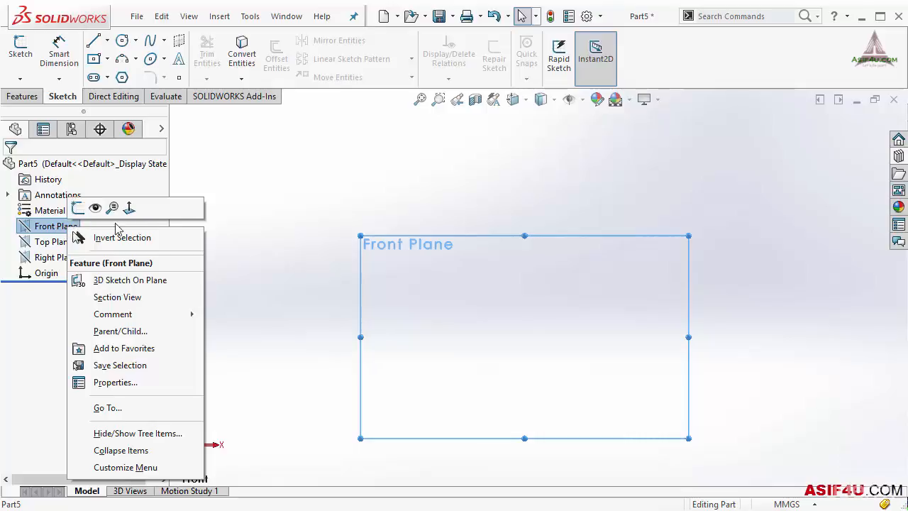
click(76, 208)
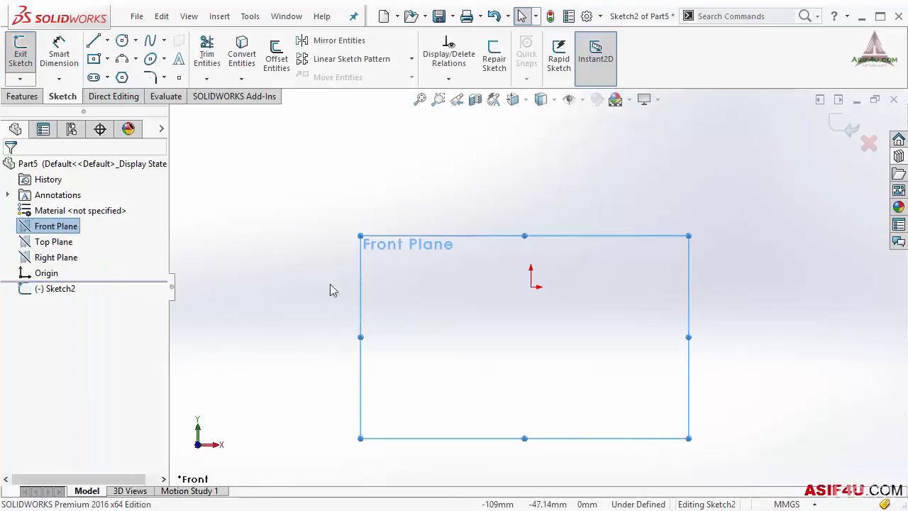
click(429, 302)
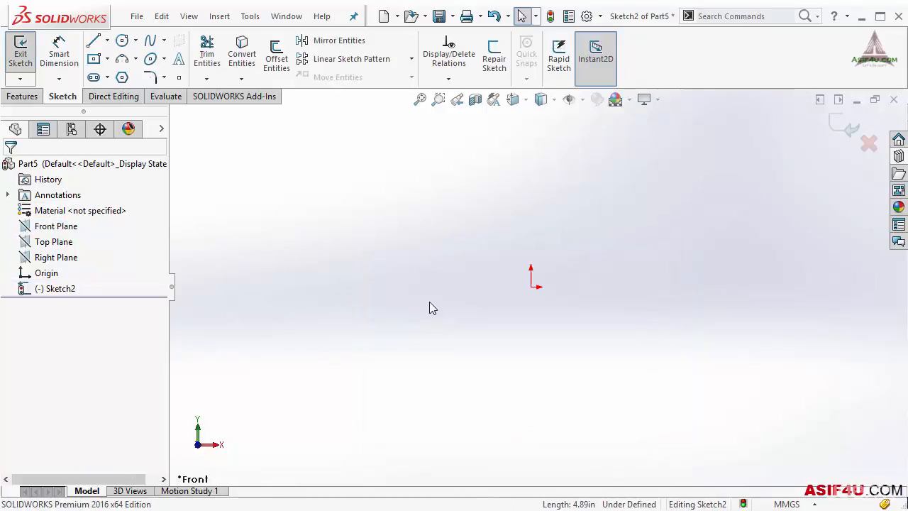
Draw a zigzag chain of five connected lines around the origin, and exit the sketch discarding the changes.
click(93, 41)
click(351, 241)
click(470, 359)
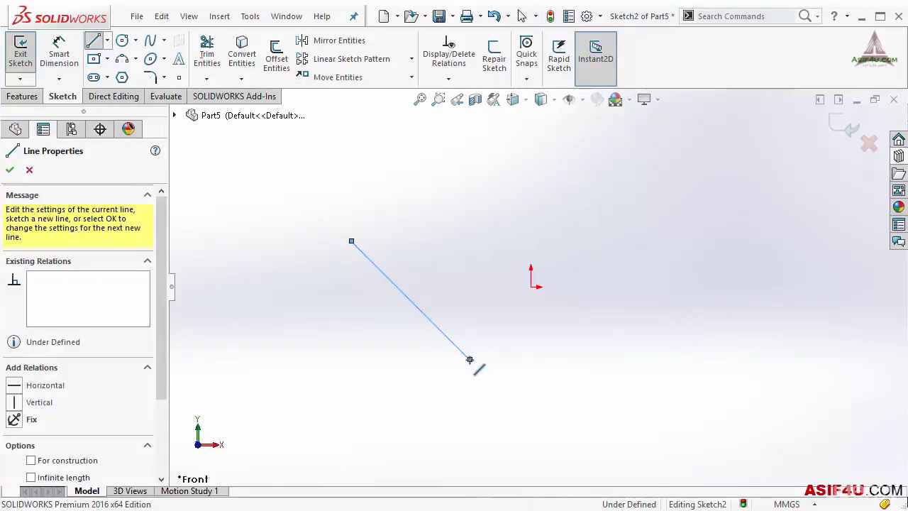
click(528, 277)
click(698, 360)
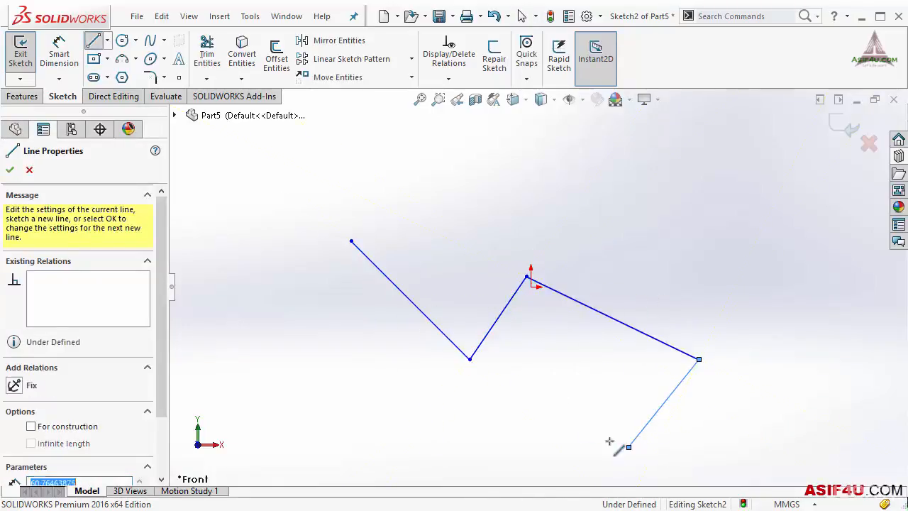
click(629, 446)
key(Escape)
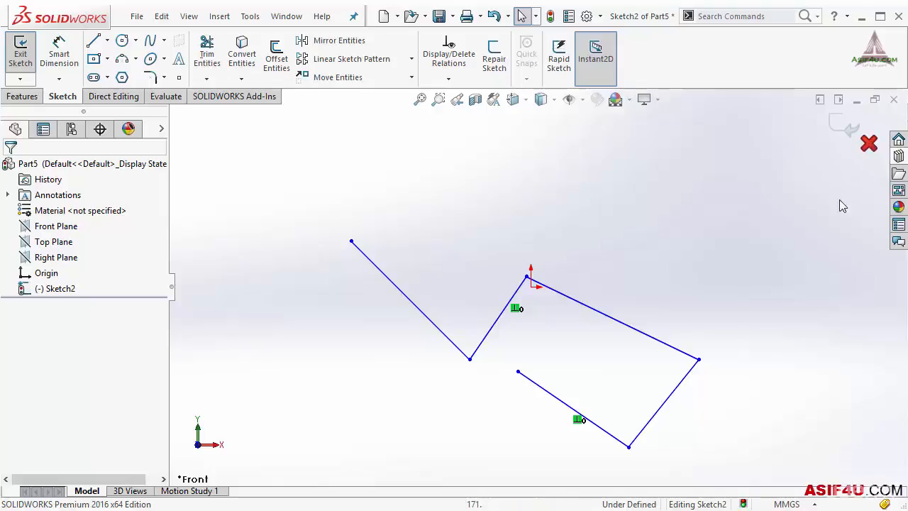
click(869, 145)
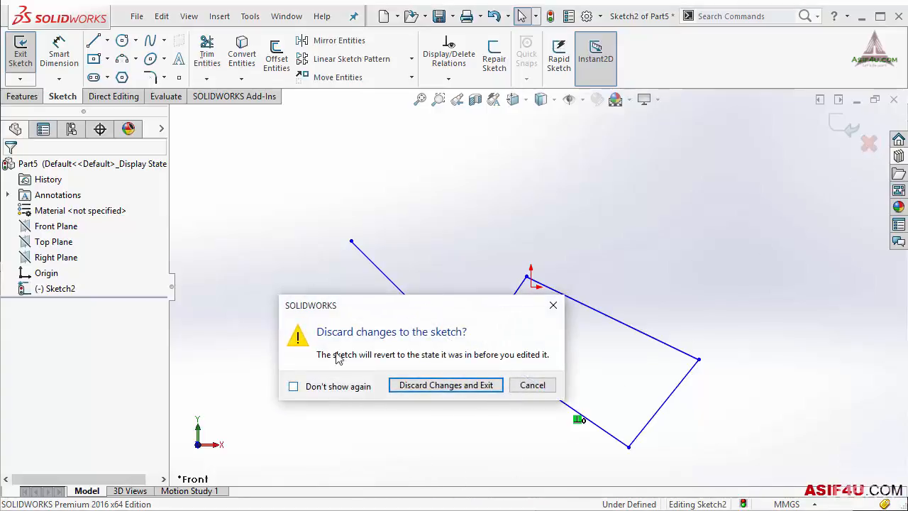
click(420, 386)
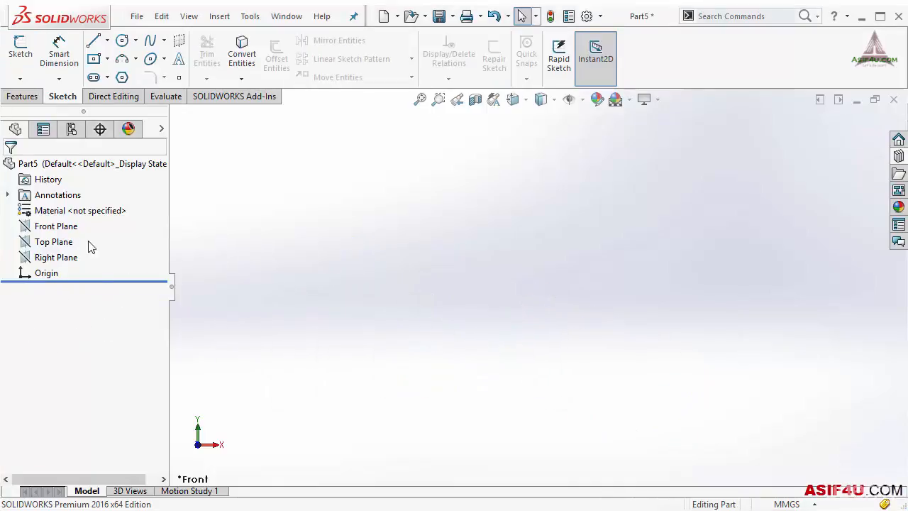
Sketch a zigzag of three connected lines on the Top Plane and exit the sketch, keeping it.
click(21, 51)
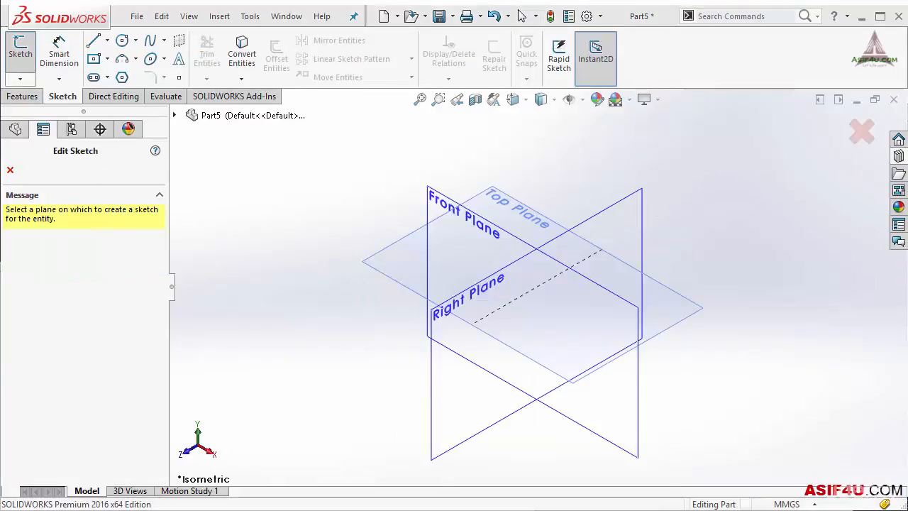
click(495, 206)
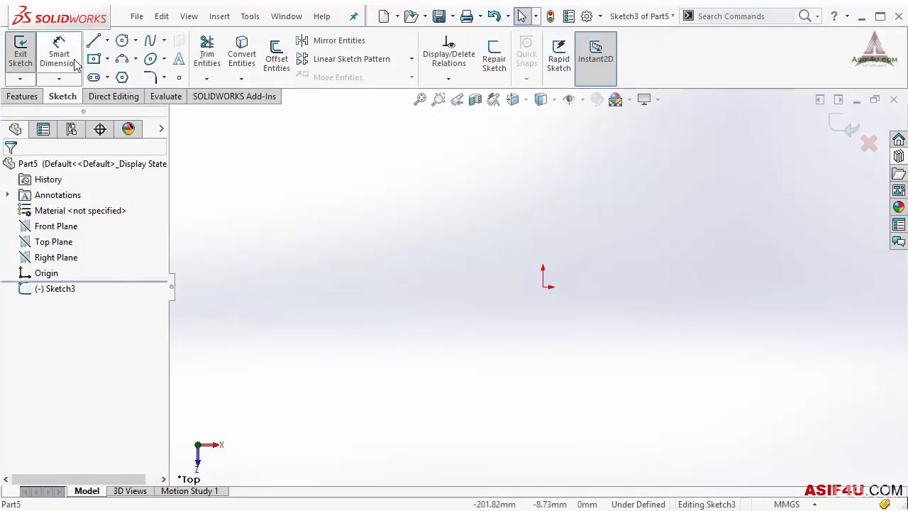
click(93, 41)
click(329, 224)
click(317, 347)
click(499, 223)
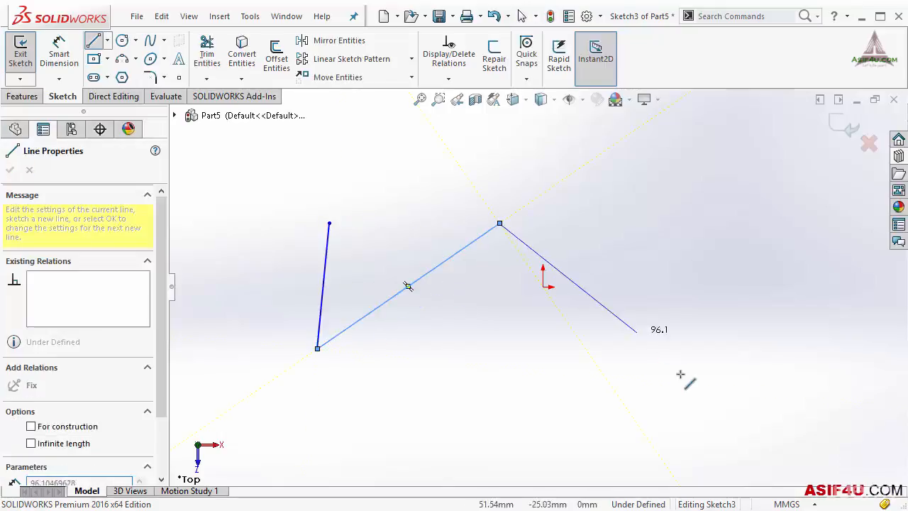
click(680, 374)
right_click(637, 201)
click(666, 208)
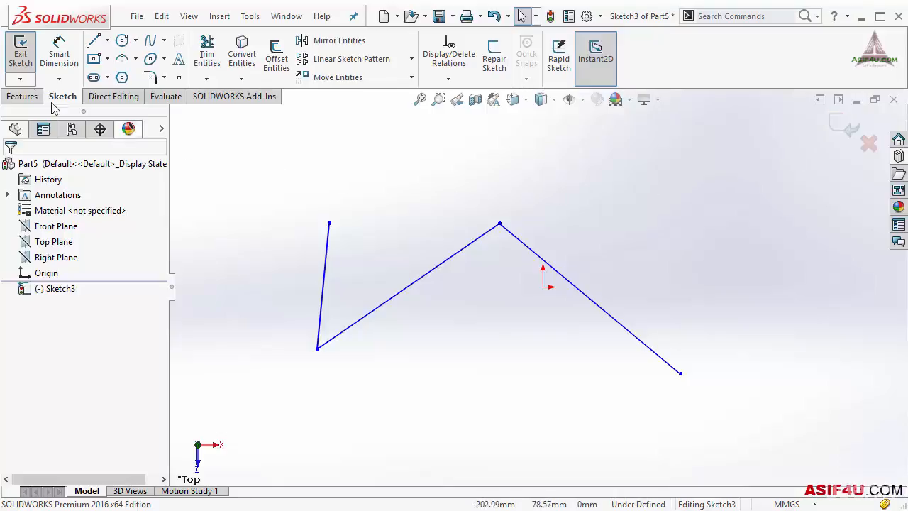
click(20, 56)
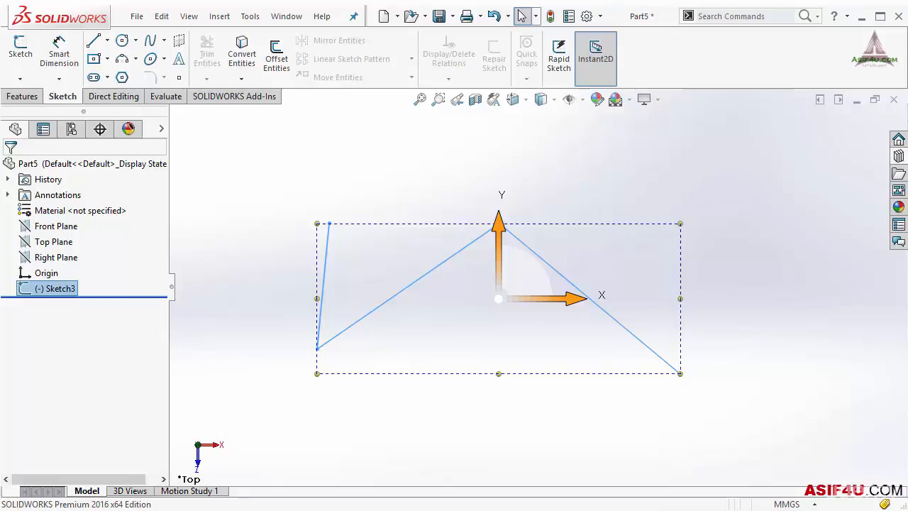
key(ctrl+7)
click(676, 270)
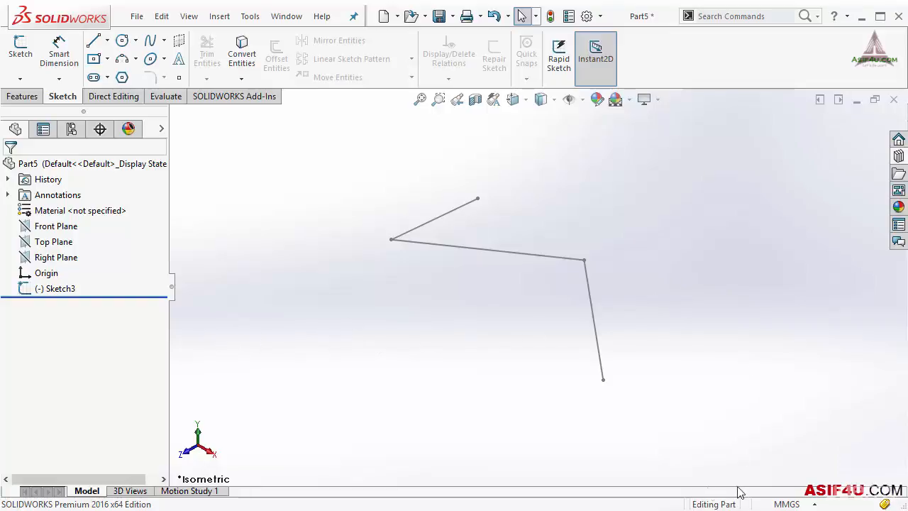
Reopen the Top Plane zigzag sketch for editing and orient the view normal to the sketch plane.
right_click(69, 289)
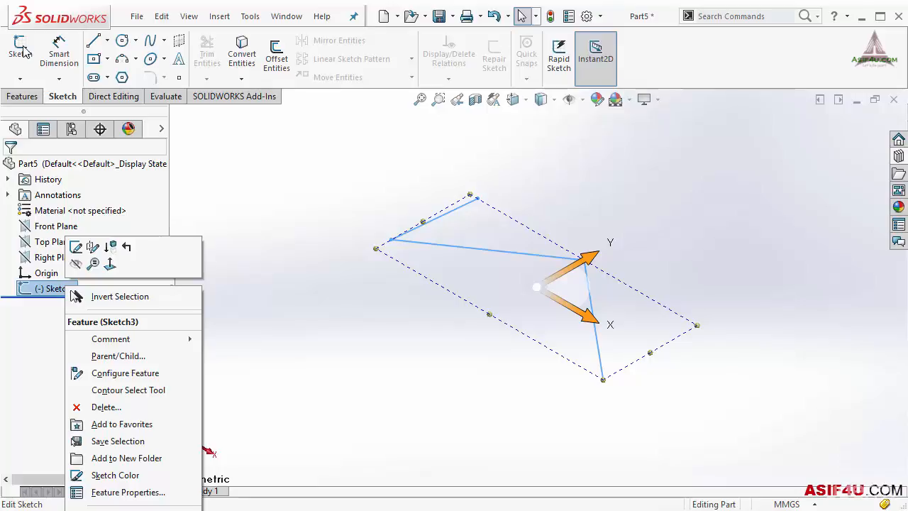
click(75, 247)
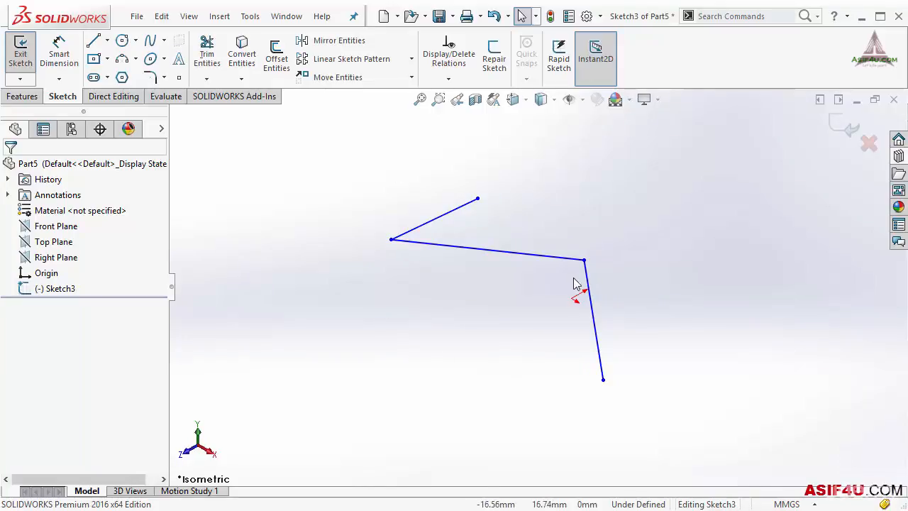
key(space)
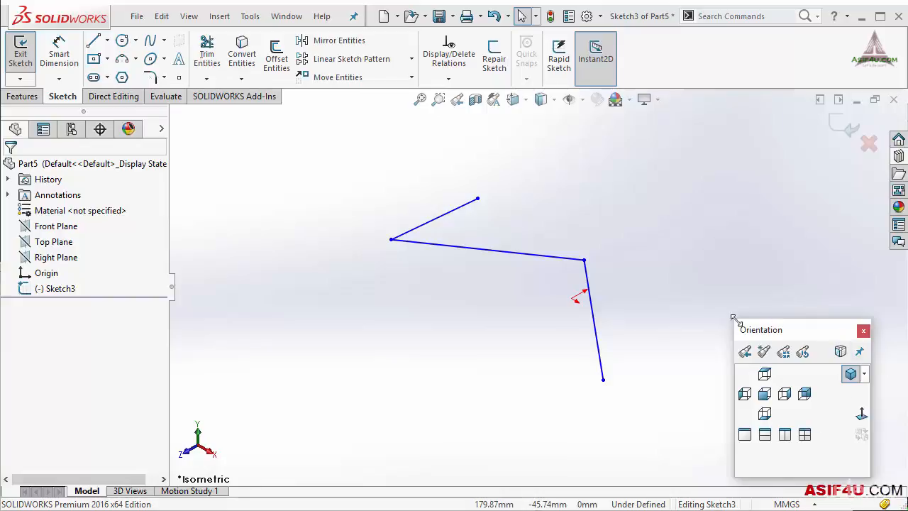
click(672, 306)
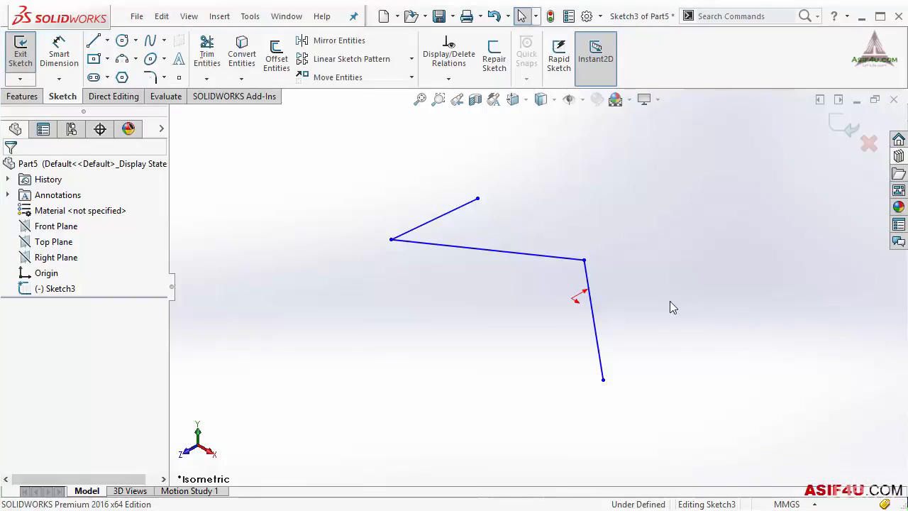
key(space)
drag(253, 353, 855, 324)
click(887, 339)
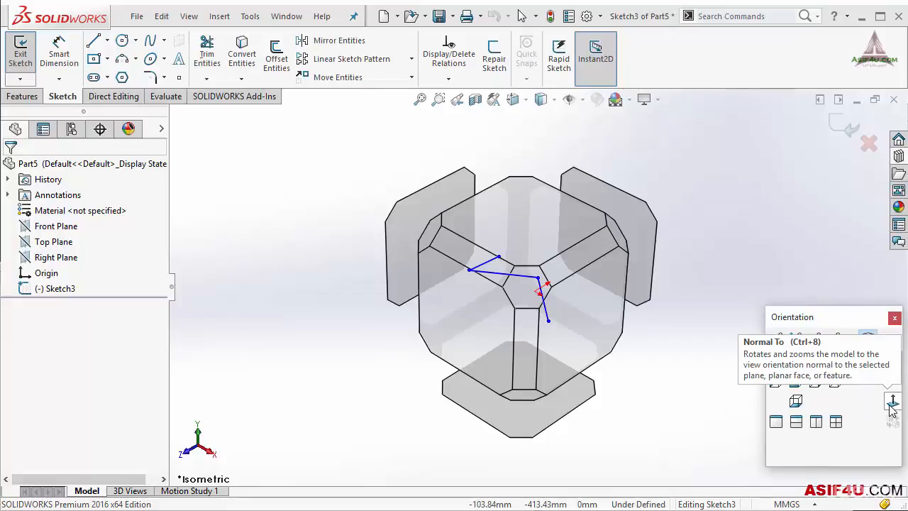
click(892, 404)
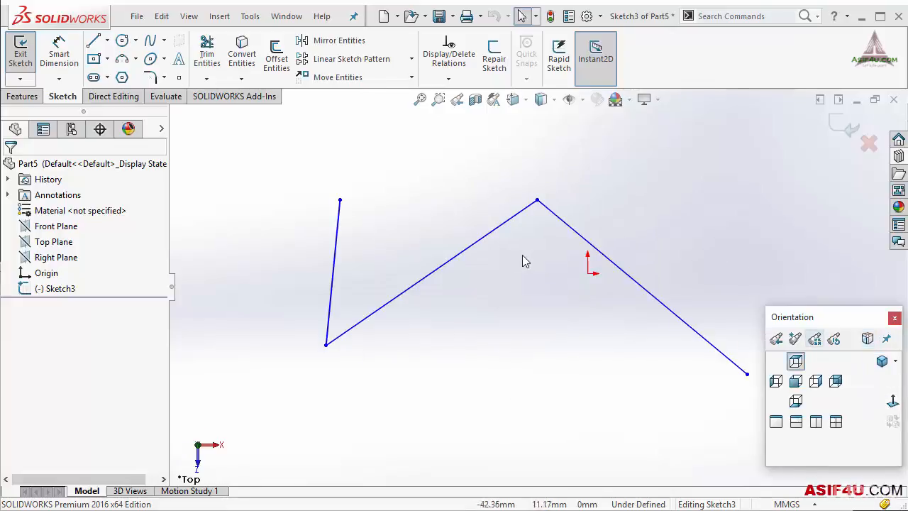
scroll(567, 264, up, 3)
scroll(637, 296, down, 3)
scroll(632, 249, up, 1)
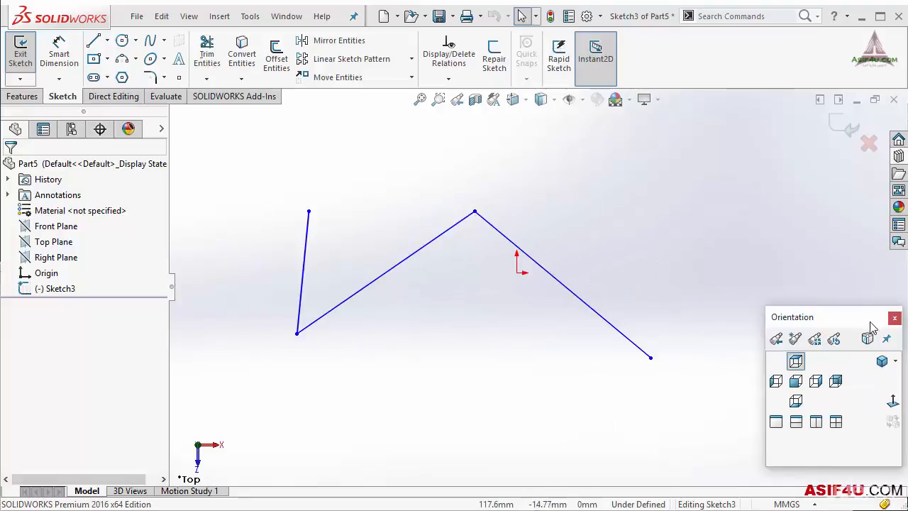
click(894, 318)
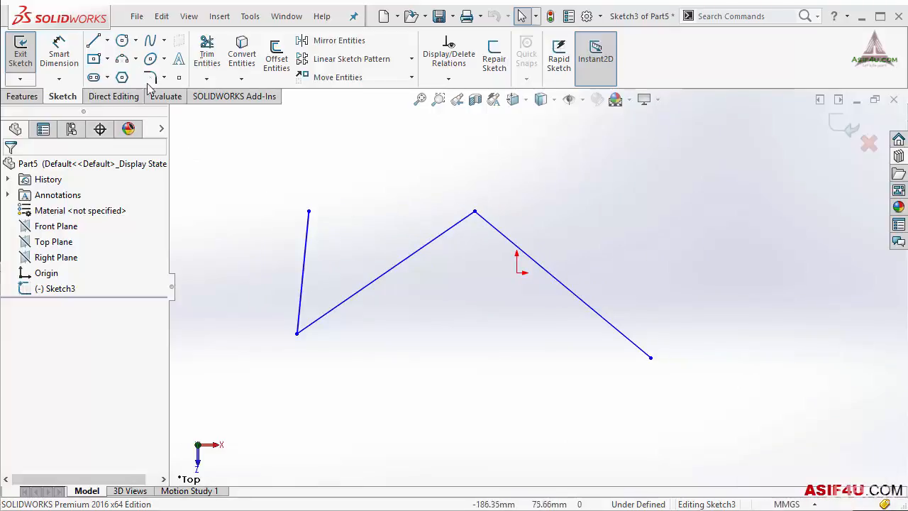
Add a circle centred near the zigzag's middle line and a separate chain of three connected lines beside the origin.
click(122, 40)
click(375, 306)
click(439, 363)
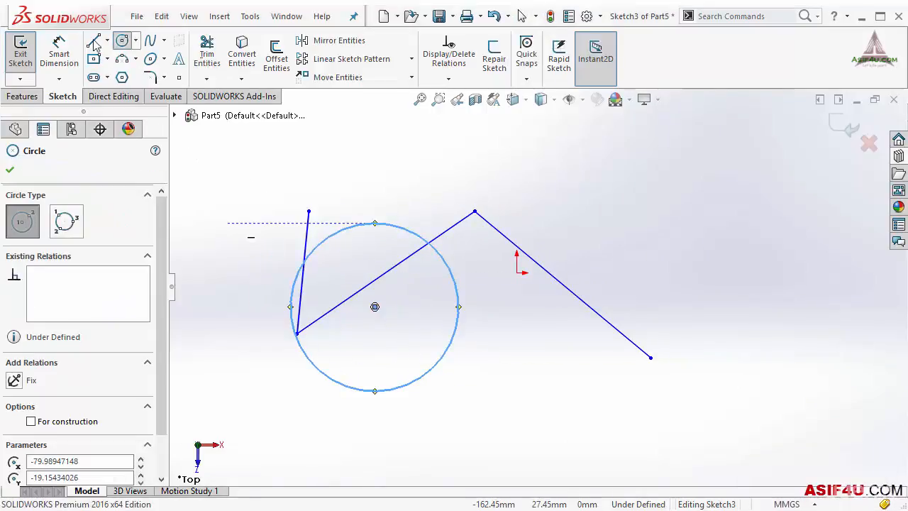
click(93, 41)
click(583, 206)
click(504, 372)
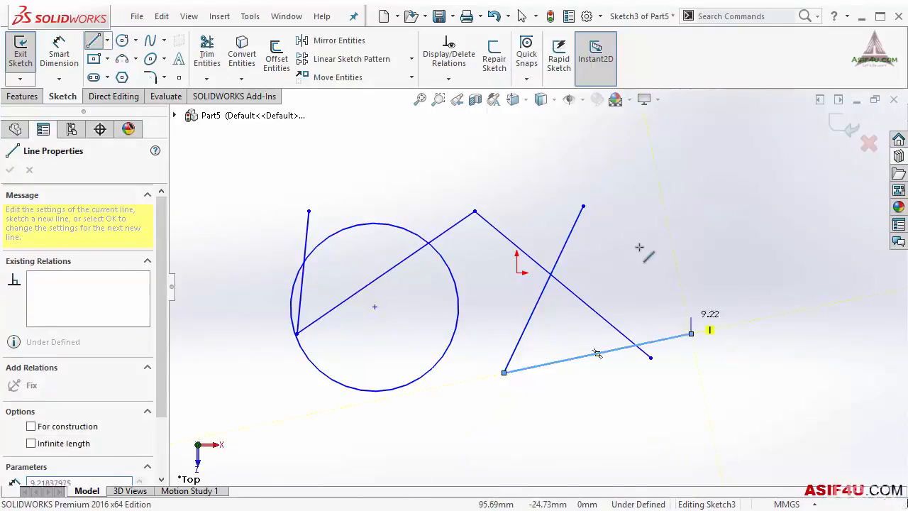
click(692, 333)
double_click(637, 244)
key(Escape)
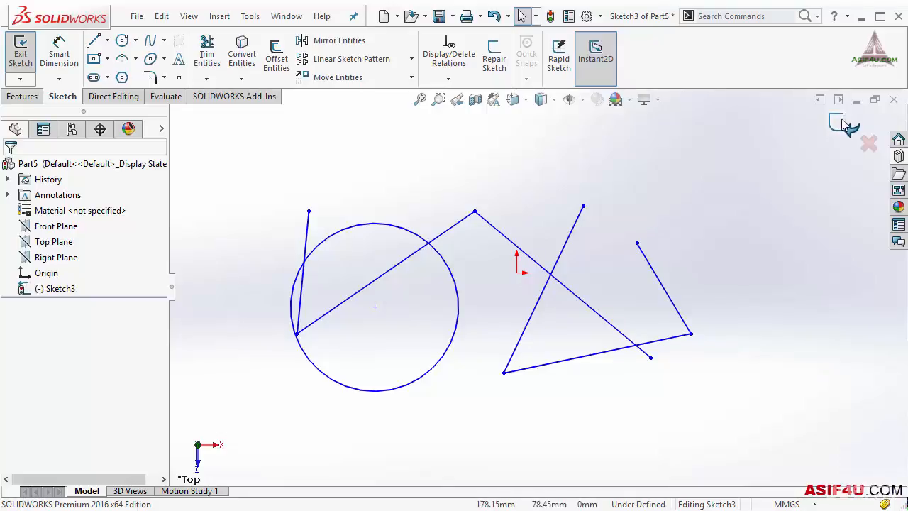
Exit the Top Plane sketch, discarding the changes from this edit.
click(870, 144)
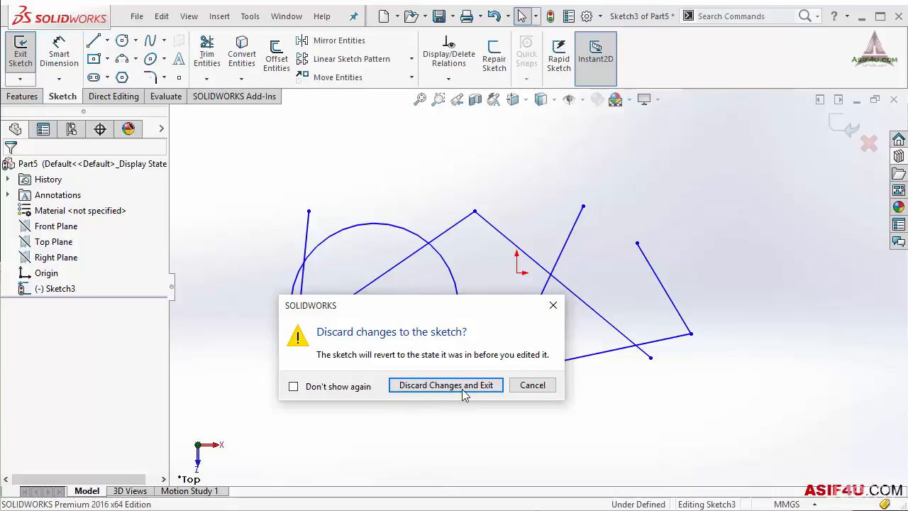